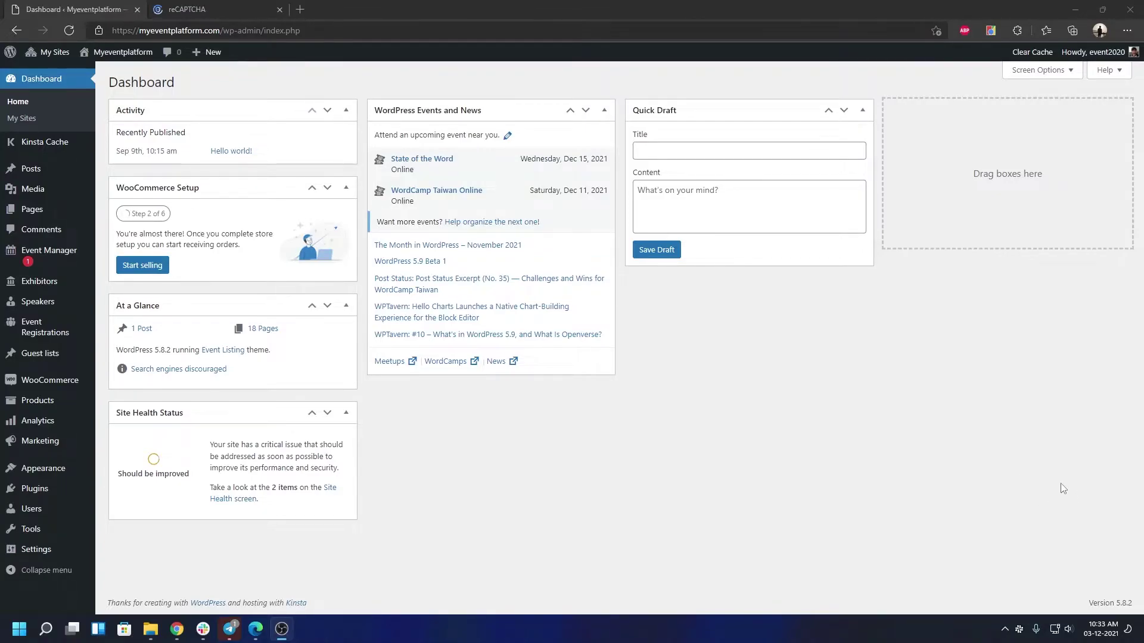
Open Event Manager's Google Recaptcha settings tab, then bring up the reCAPTCHA about page
{"action": "mouse_move", "coordinate": [57, 258]}
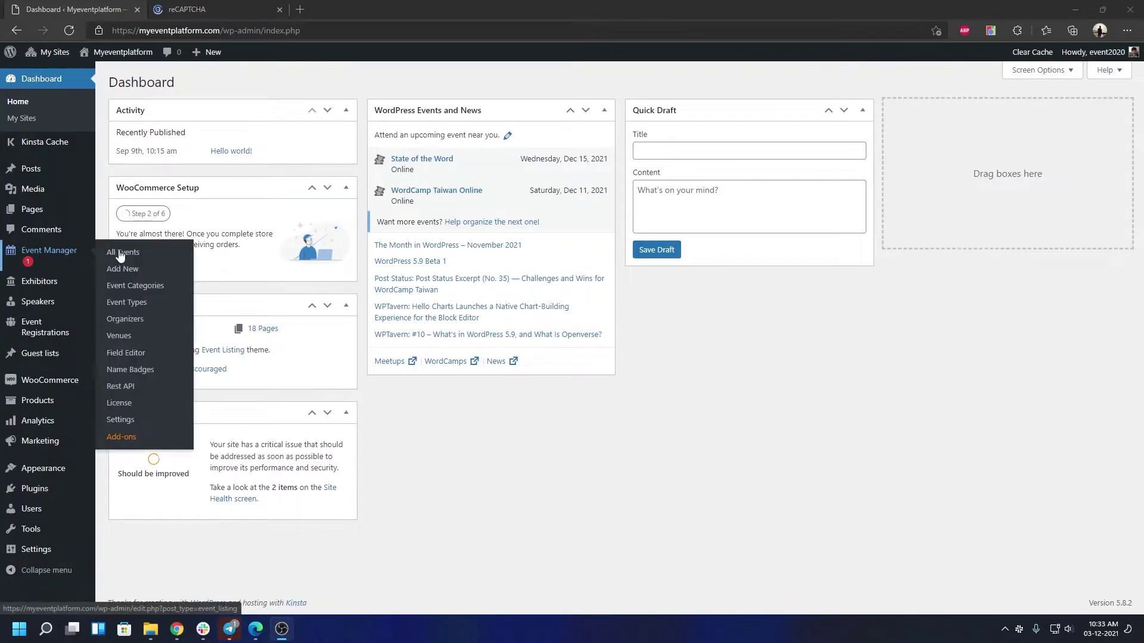
{"action": "left_click", "coordinate": [139, 424]}
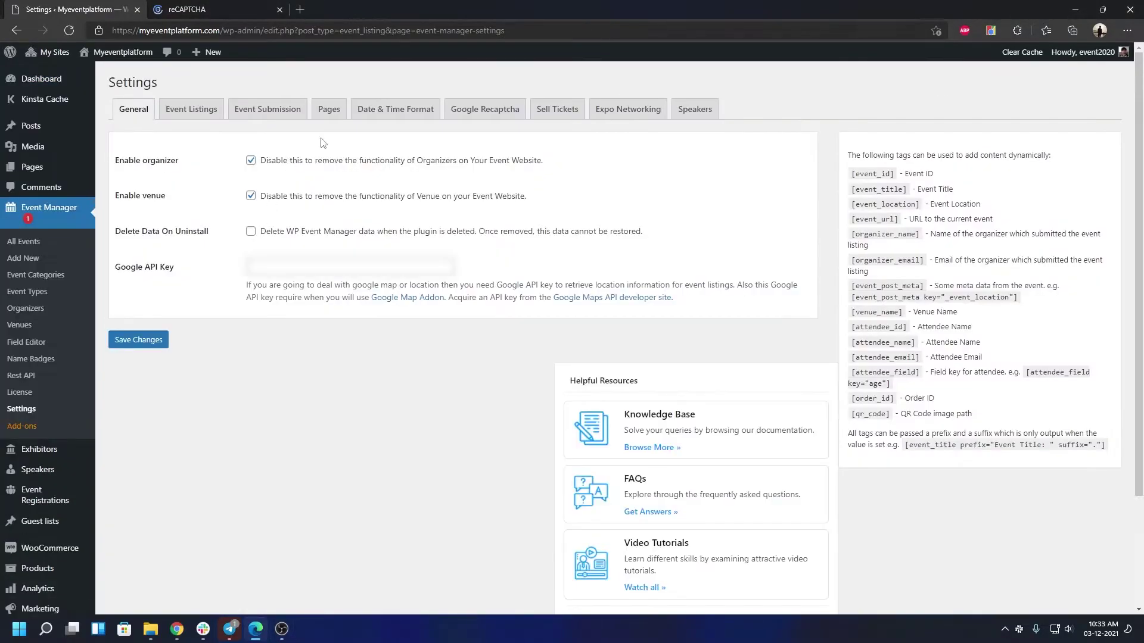
{"action": "left_click", "coordinate": [505, 109]}
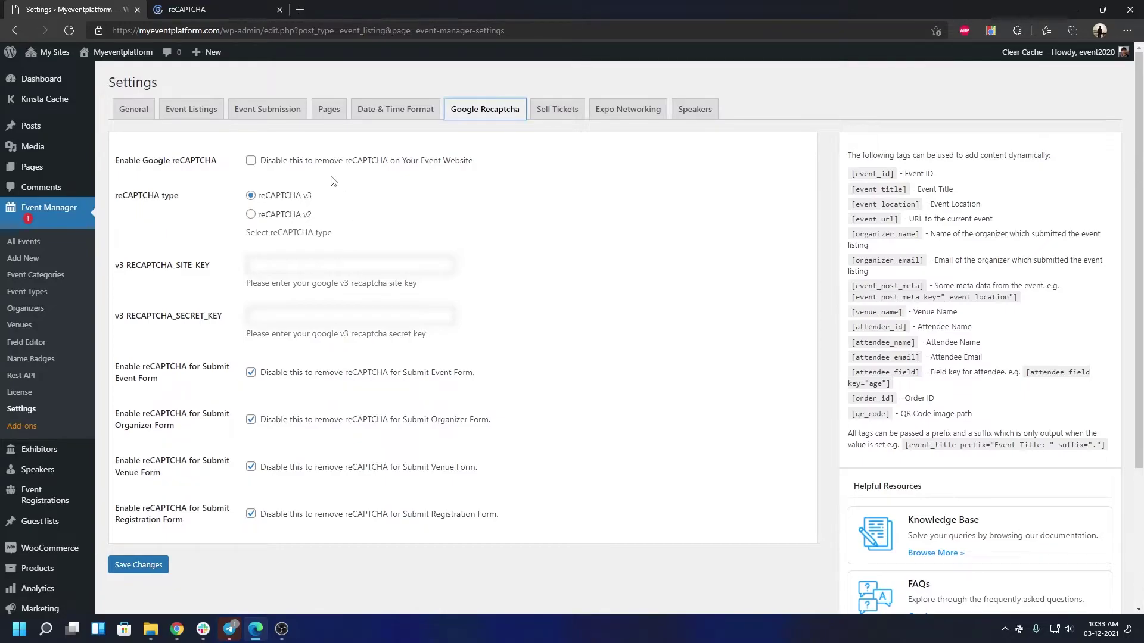
{"action": "left_click", "coordinate": [173, 10]}
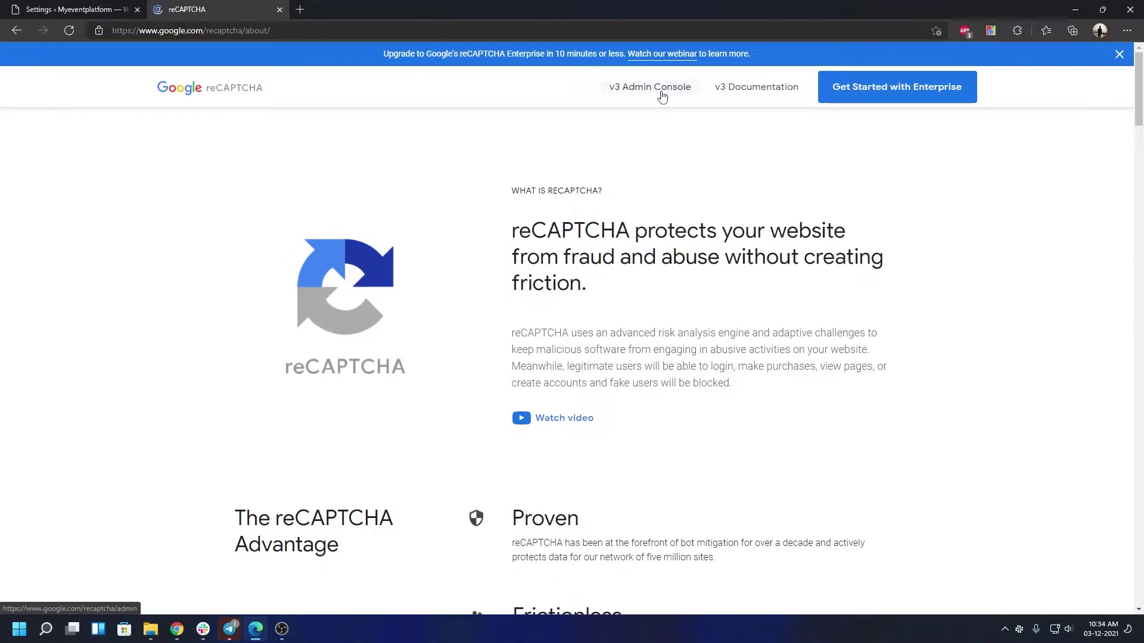
Open the reCAPTCHA v3 Admin Console's new-site registration form
{"action": "left_click", "coordinate": [661, 95]}
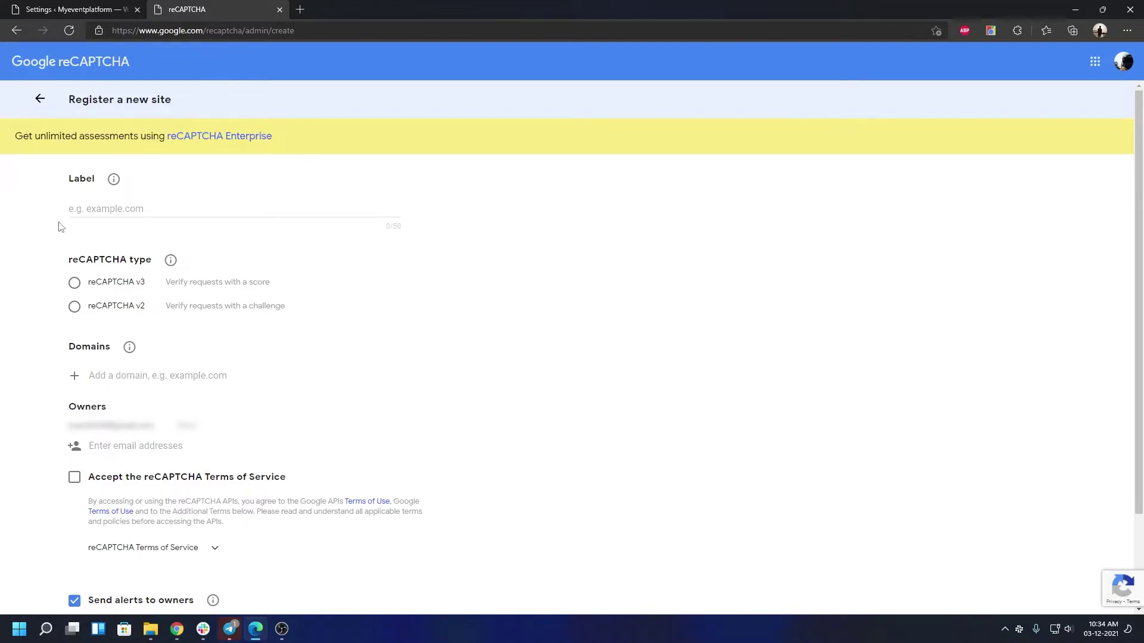
Label the new site 'Myeventplatform v3' and choose reCAPTCHA v3 as its type
{"action": "left_click", "coordinate": [115, 209]}
{"action": "type", "text": "Myev"}
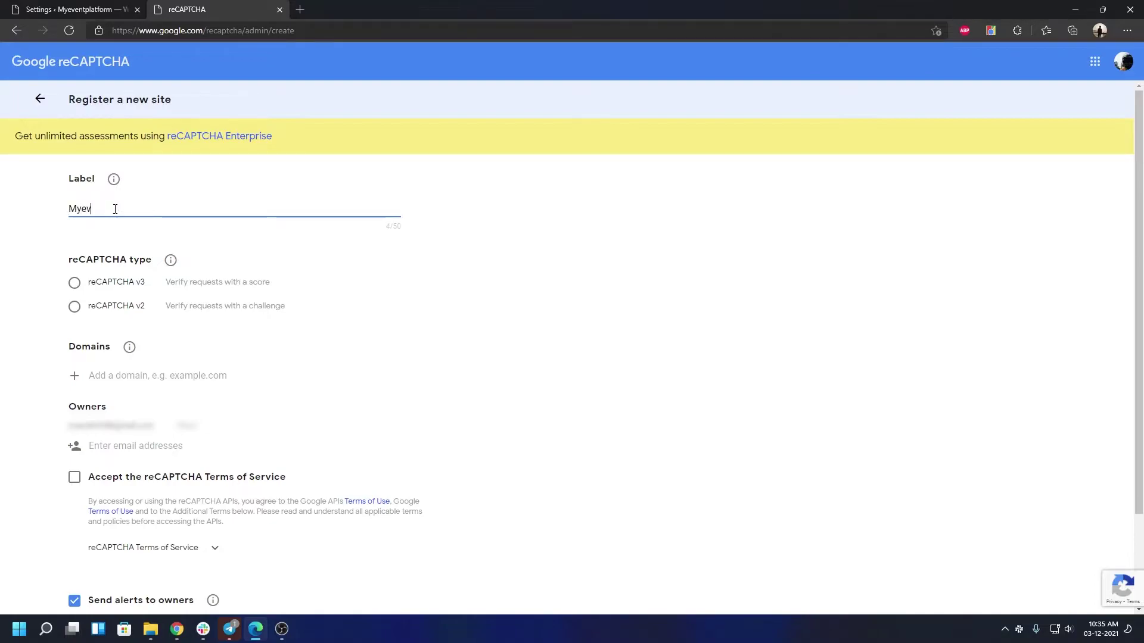
{"action": "type", "text": "entplatform v3"}
{"action": "key", "text": "Tab"}
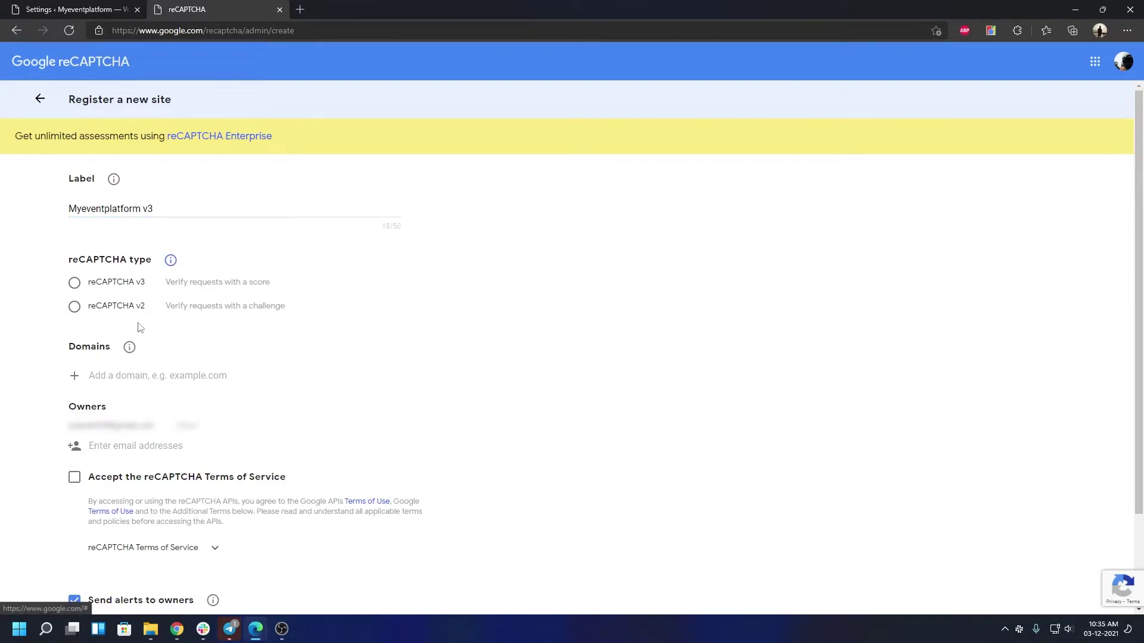
{"action": "left_click_drag", "start_coordinate": [70, 262], "coordinate": [149, 260]}
{"action": "left_click", "coordinate": [437, 331]}
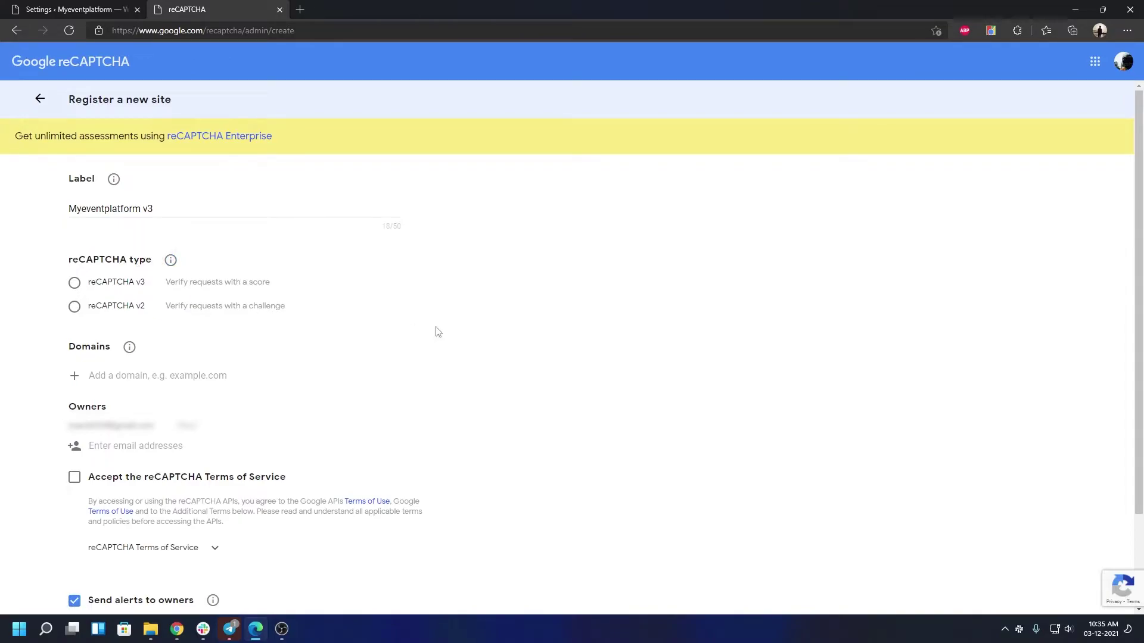
{"action": "left_click", "coordinate": [75, 284]}
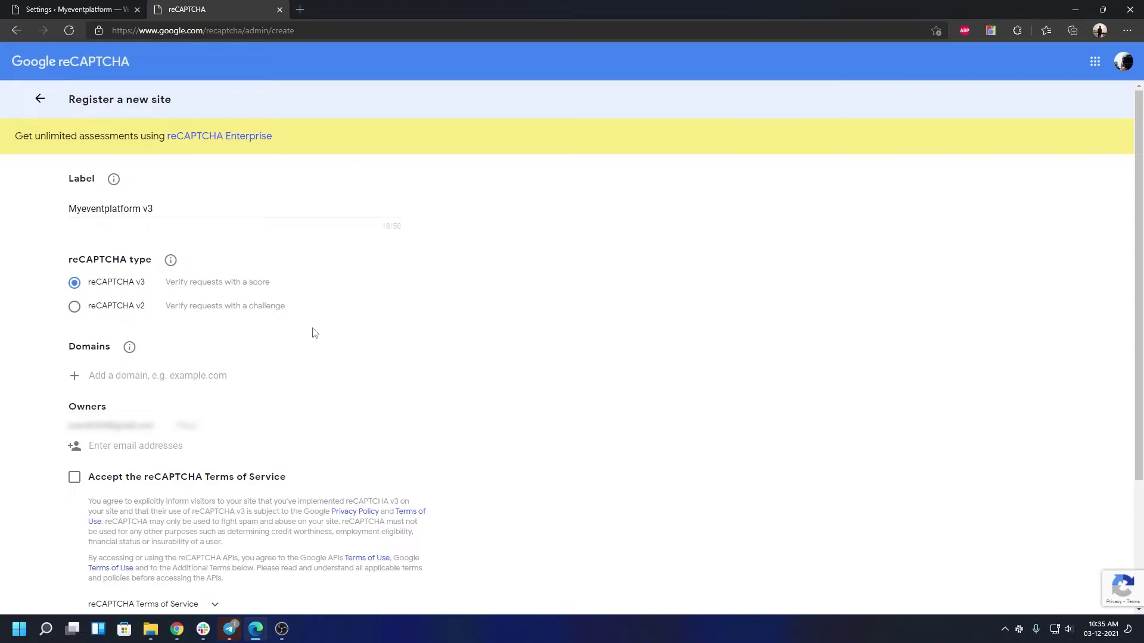
{"action": "left_click", "coordinate": [137, 307]}
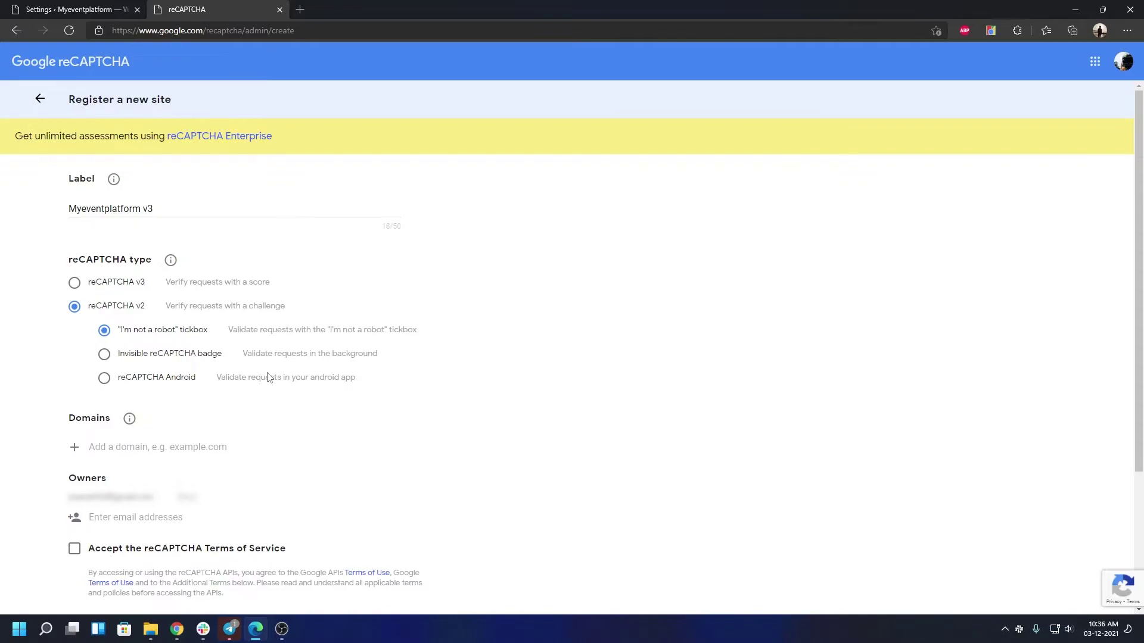
{"action": "left_click", "coordinate": [107, 289]}
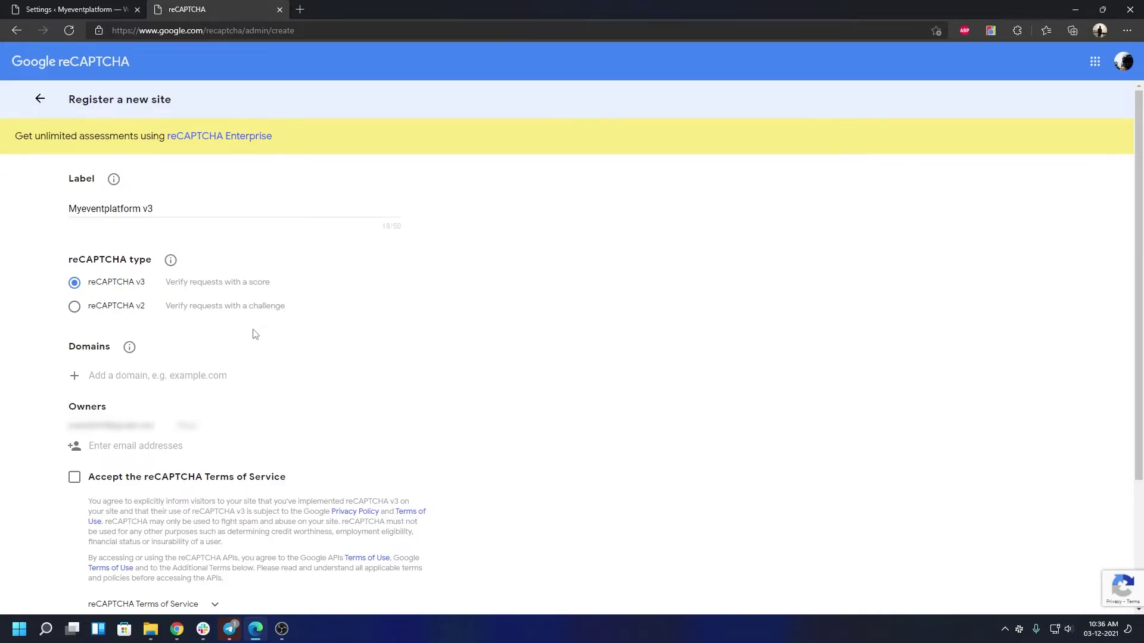
{"action": "left_click", "coordinate": [145, 375]}
Add domain myeventplatform.com, accept the Terms of Service, and submit the registration
{"action": "type", "text": "myeventp"}
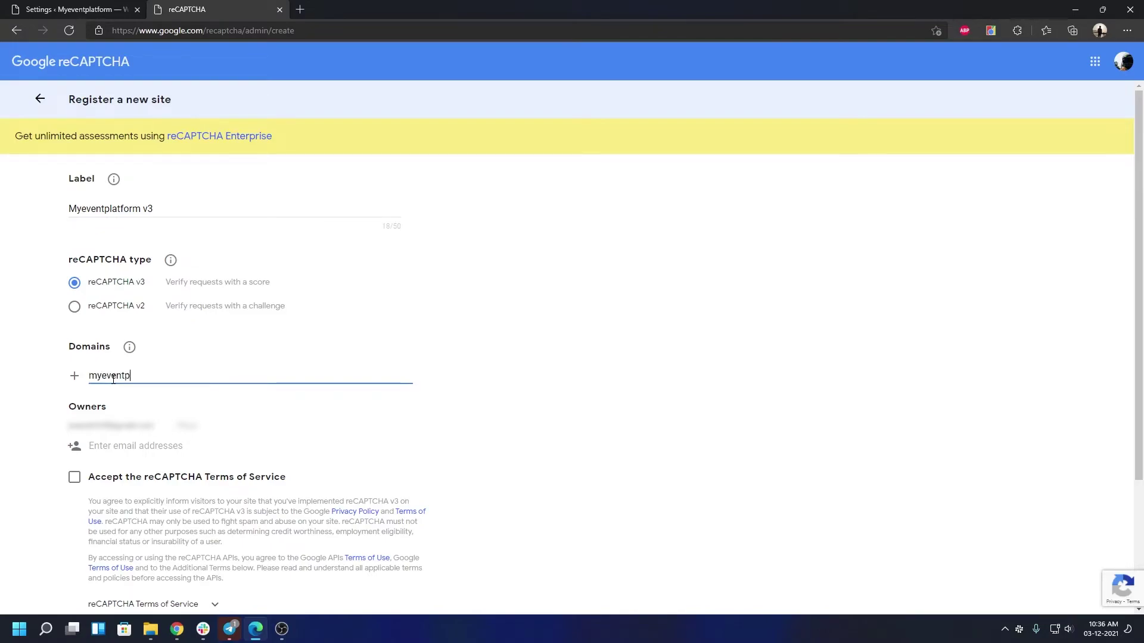
{"action": "type", "text": "latform.com"}
{"action": "scroll", "coordinate": [541, 308], "scroll_direction": "down", "scroll_amount": 3}
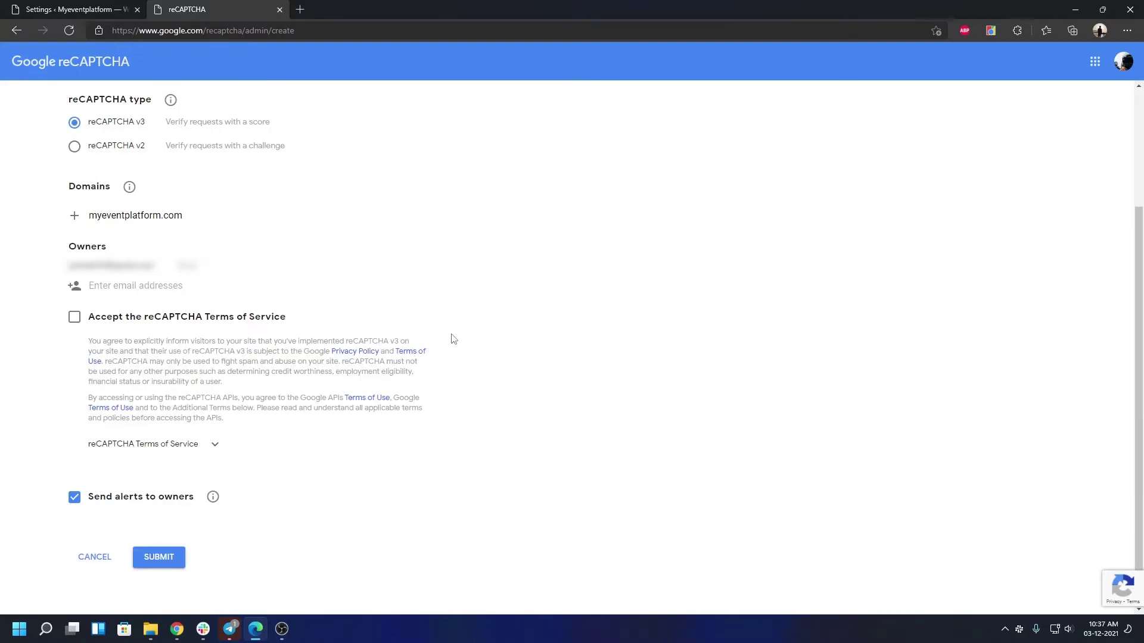
{"action": "left_click", "coordinate": [75, 321]}
{"action": "left_click", "coordinate": [176, 560]}
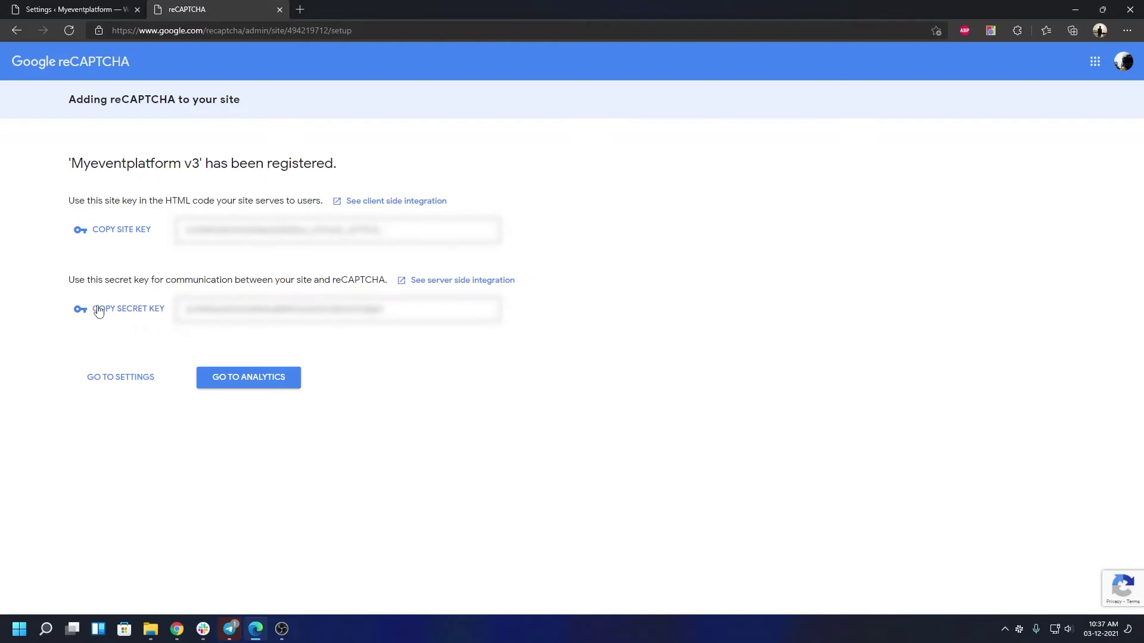
Copy the new site key into Event Manager's v3 site key field
{"action": "left_click", "coordinate": [113, 231]}
{"action": "left_click", "coordinate": [87, 7]}
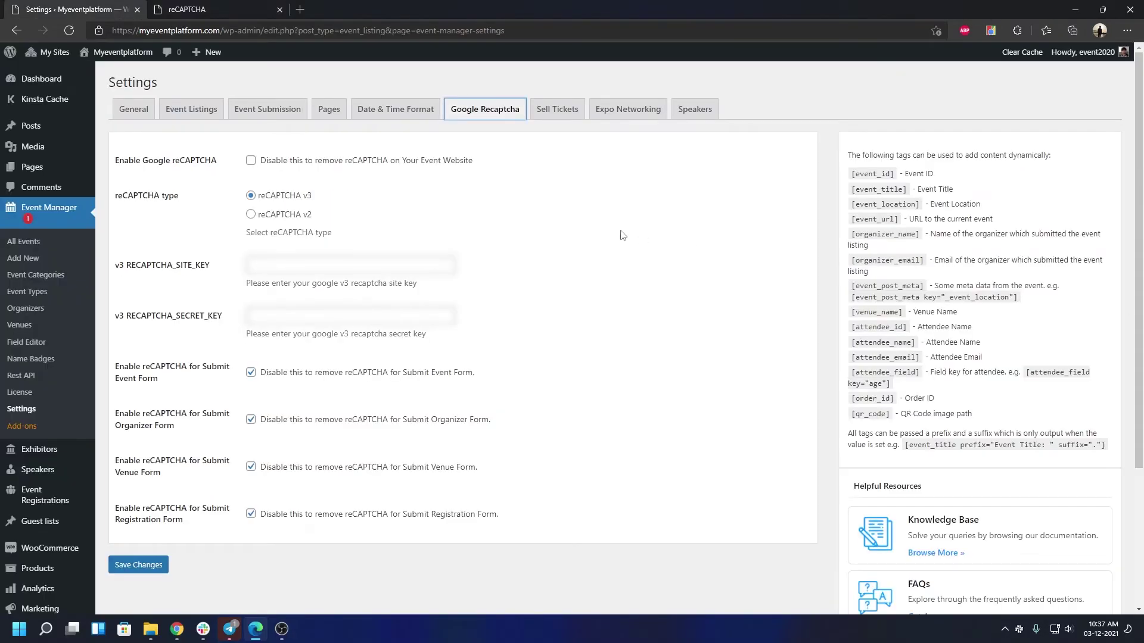
{"action": "left_click", "coordinate": [338, 270]}
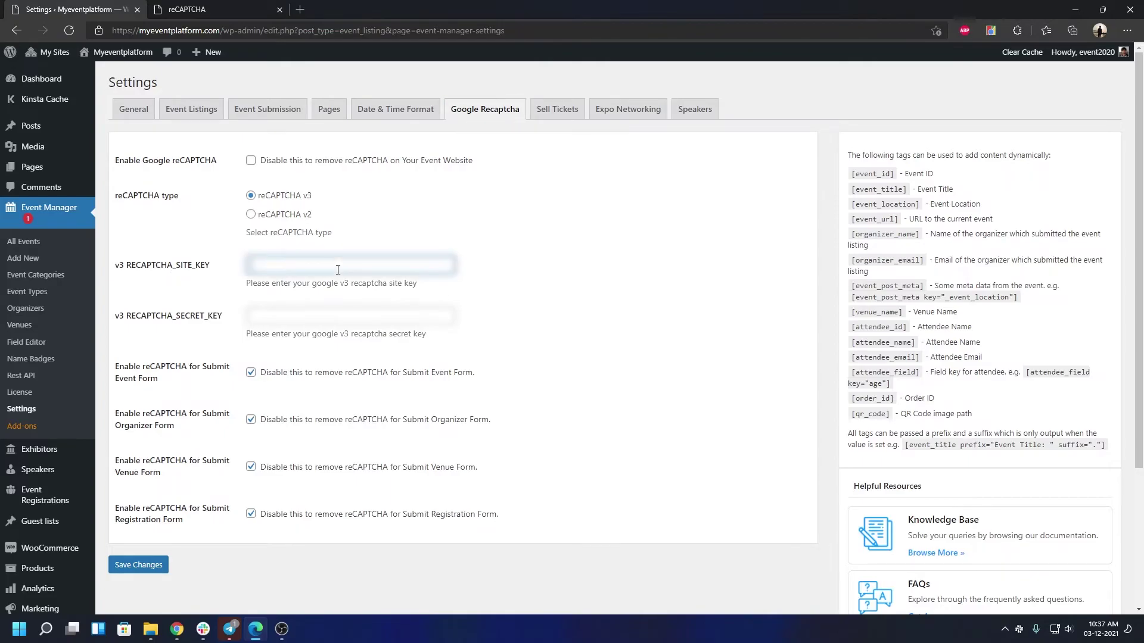
{"action": "key", "text": "ctrl+v"}
Copy the secret key into Event Manager's v3 secret key field
{"action": "left_click", "coordinate": [218, 7]}
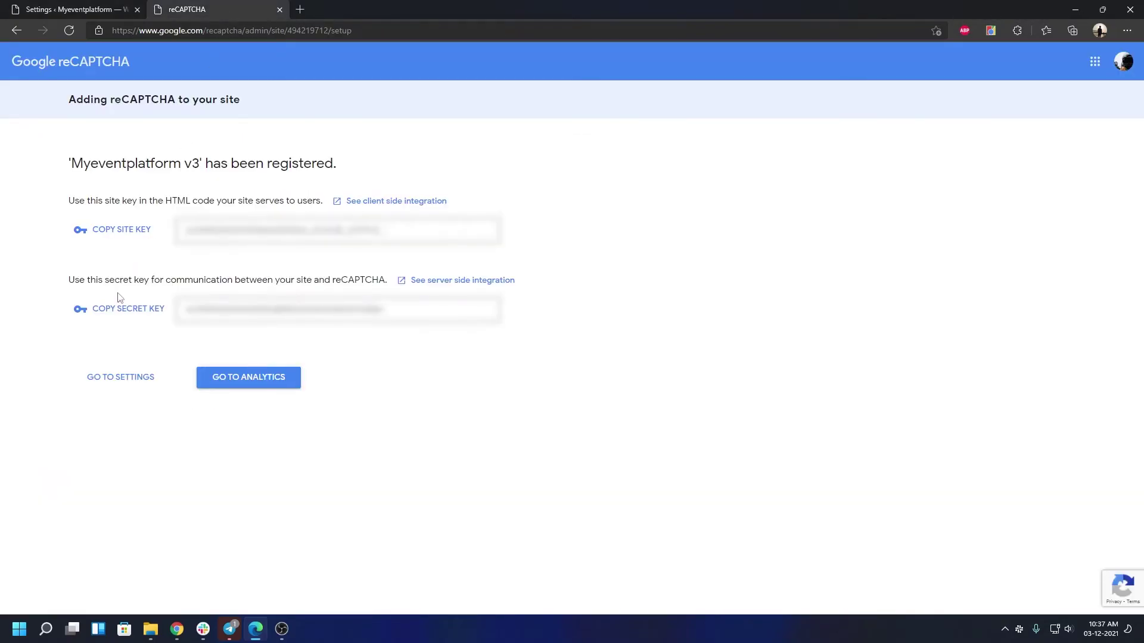
{"action": "left_click", "coordinate": [117, 311]}
{"action": "key", "text": "ctrl+Tab"}
{"action": "left_click", "coordinate": [284, 316]}
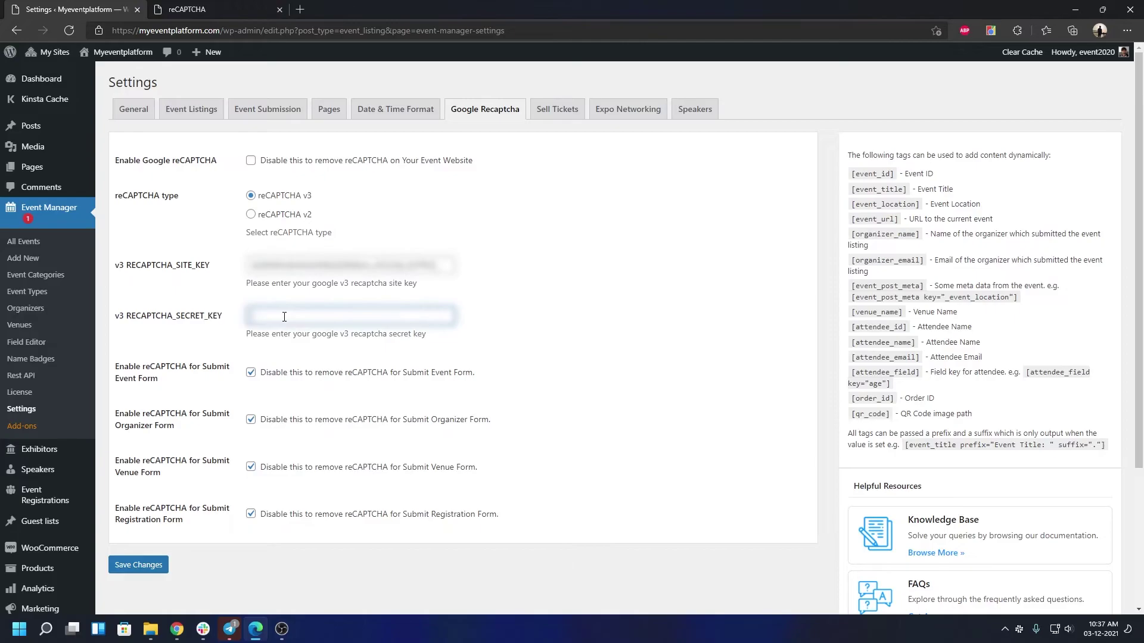
{"action": "key", "text": "ctrl+v"}
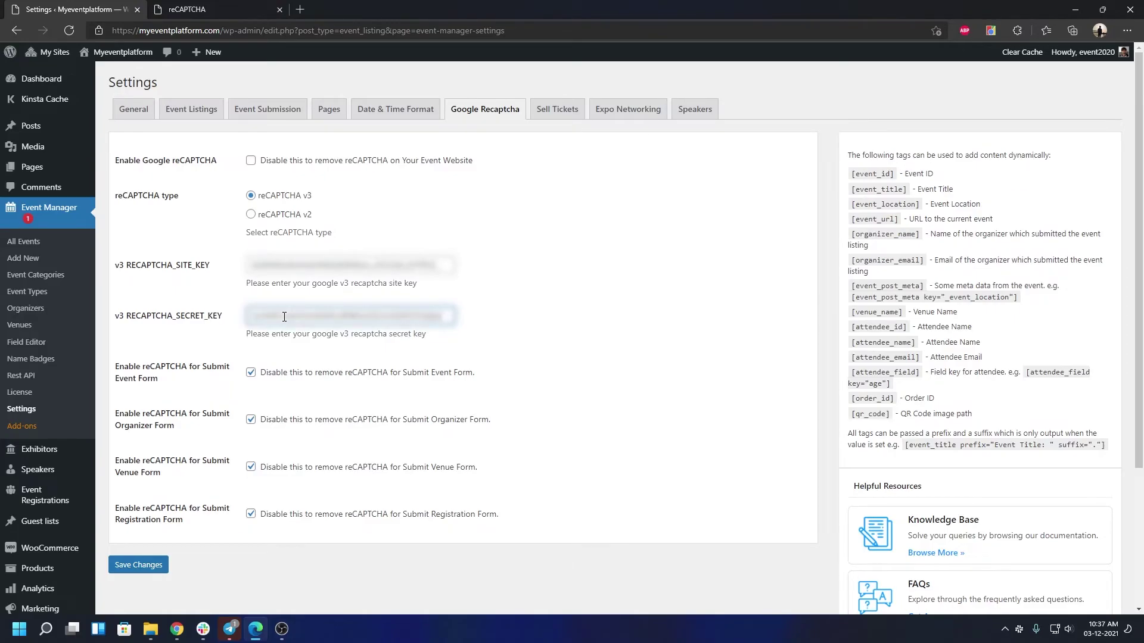
Save the Google Recaptcha settings and confirm the keys were stored
{"action": "left_click", "coordinate": [162, 566]}
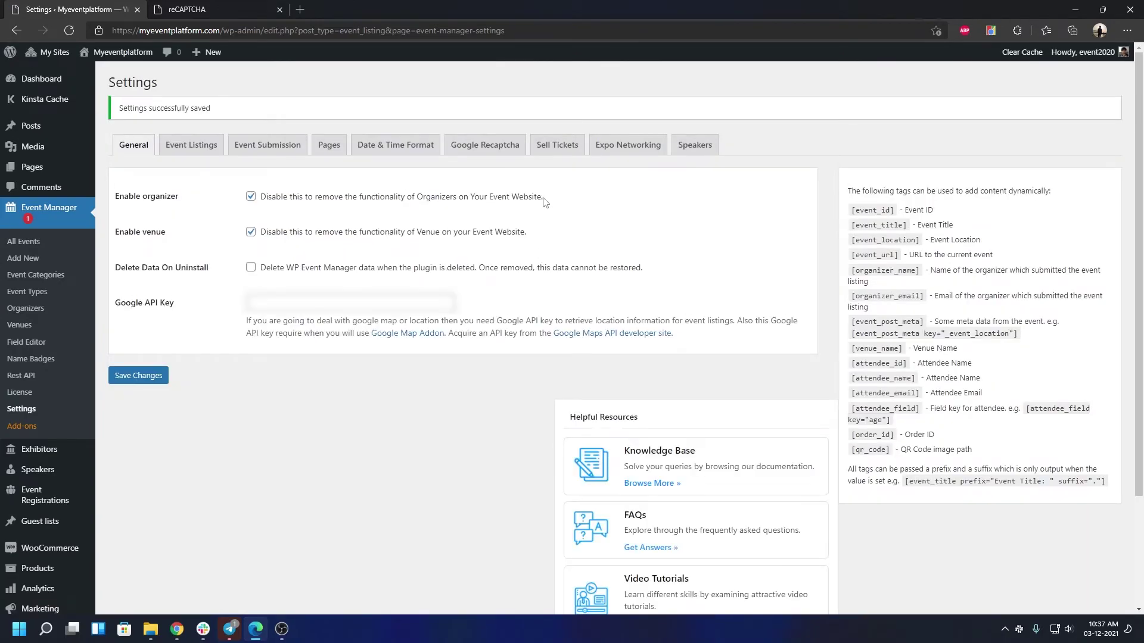
{"action": "left_click", "coordinate": [502, 151]}
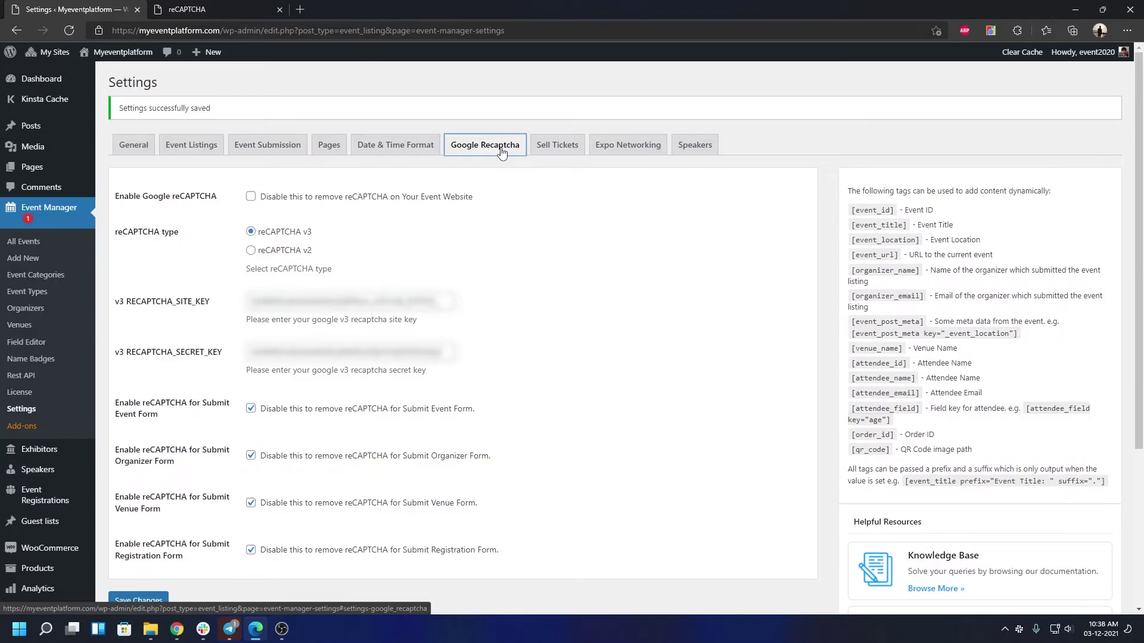
{"action": "left_click", "coordinate": [238, 10]}
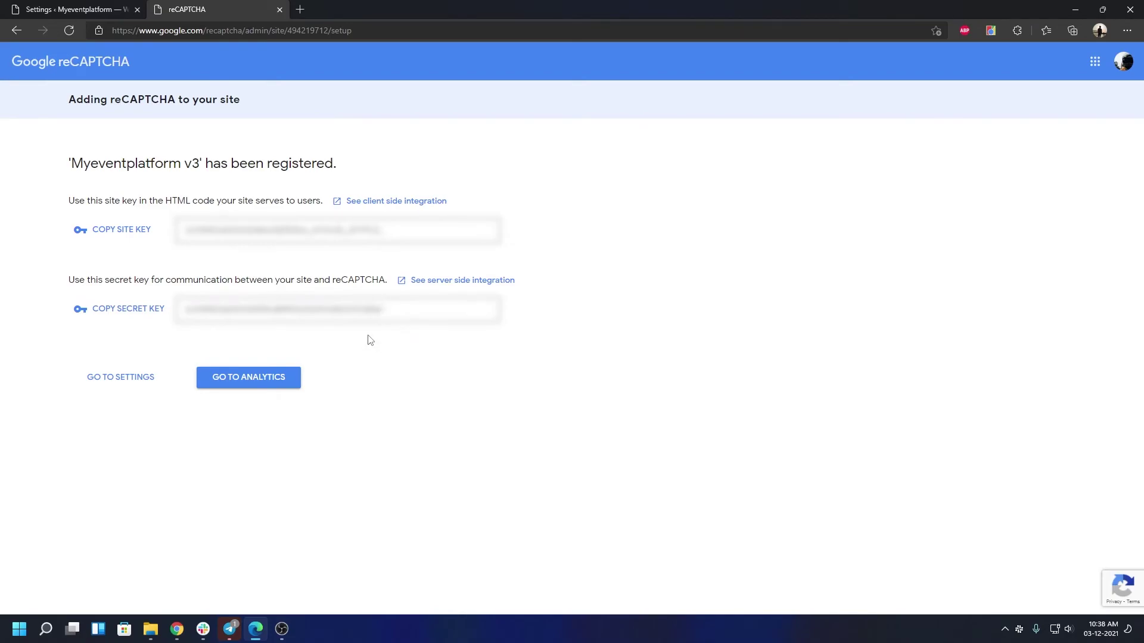
Open analytics for Myeventplatform v3, showing 0 requests
{"action": "left_click", "coordinate": [246, 376]}
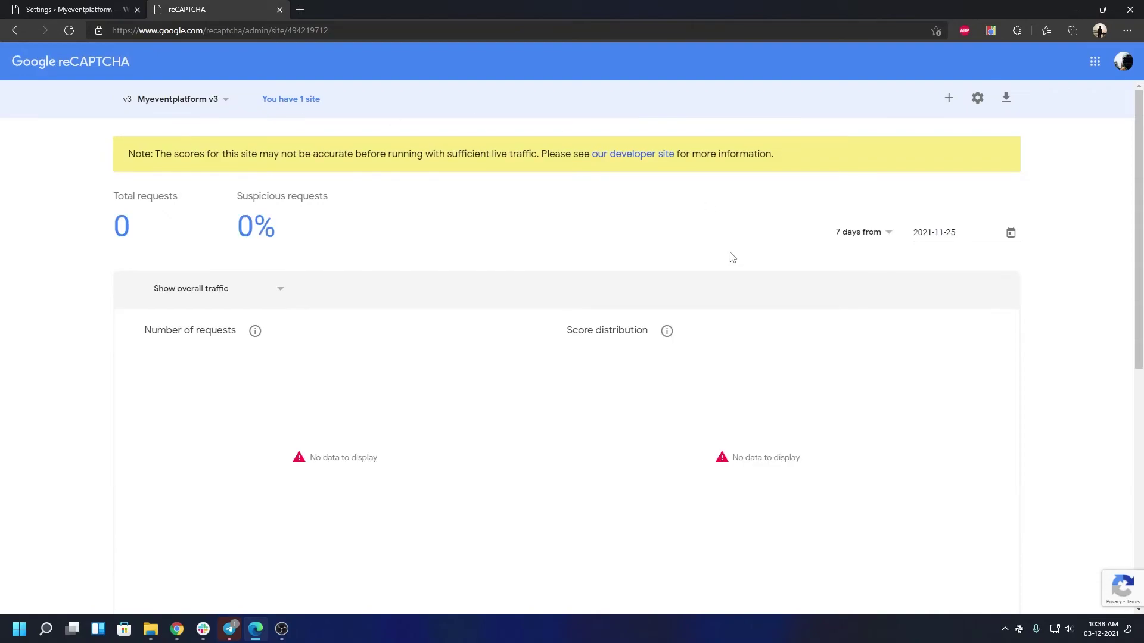
Start a fresh new-site registration form and place the cursor in its Label field
{"action": "left_click", "coordinate": [952, 102]}
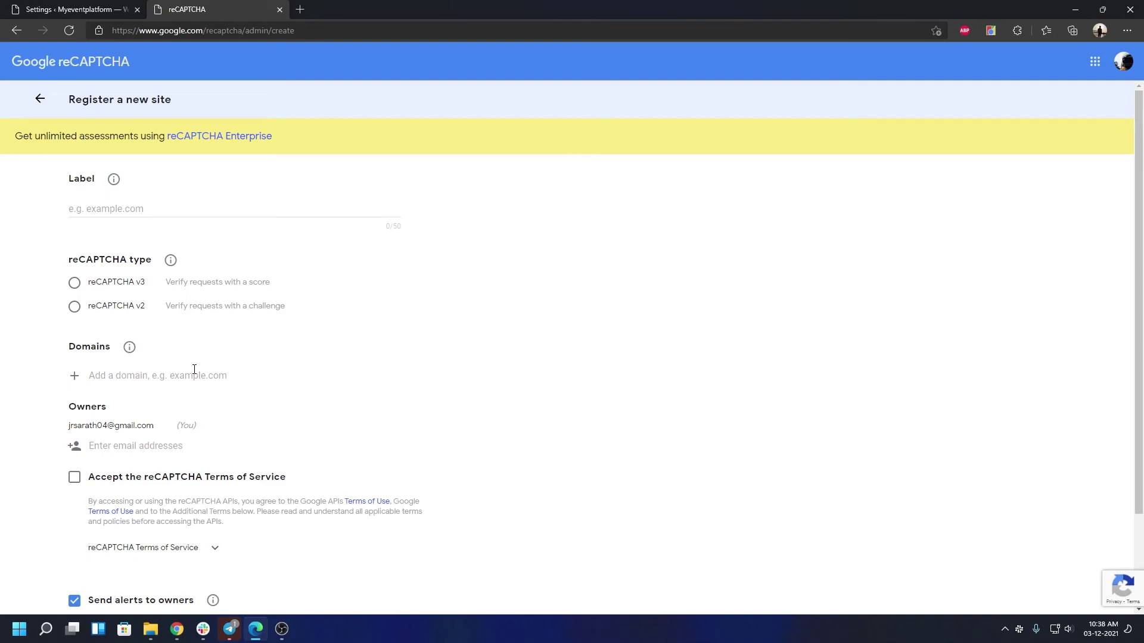
{"action": "left_click", "coordinate": [149, 211]}
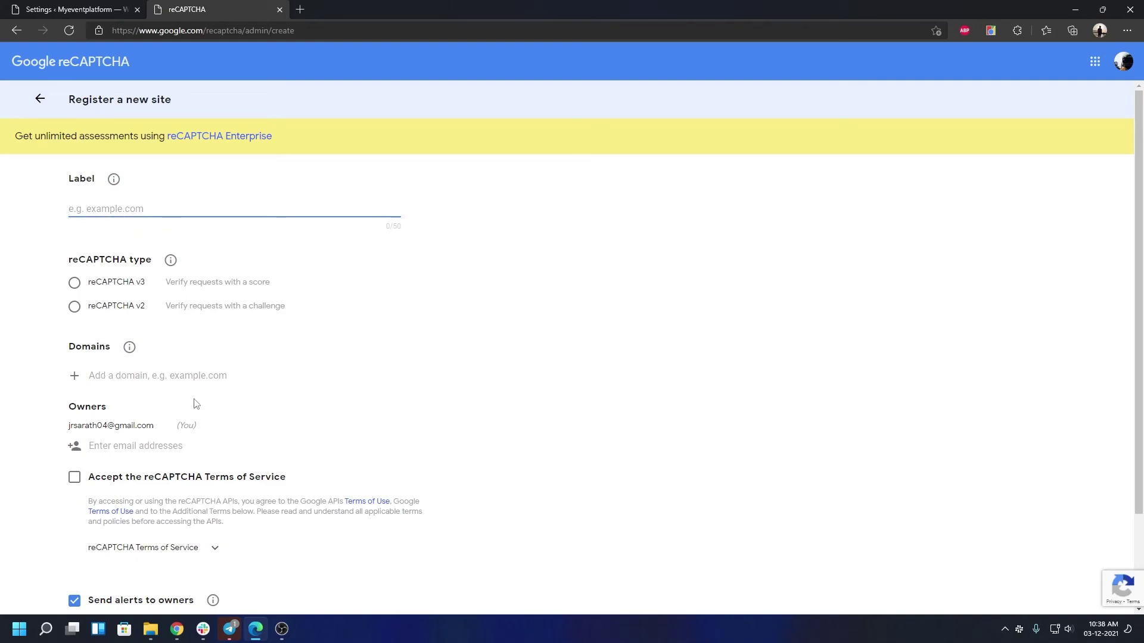